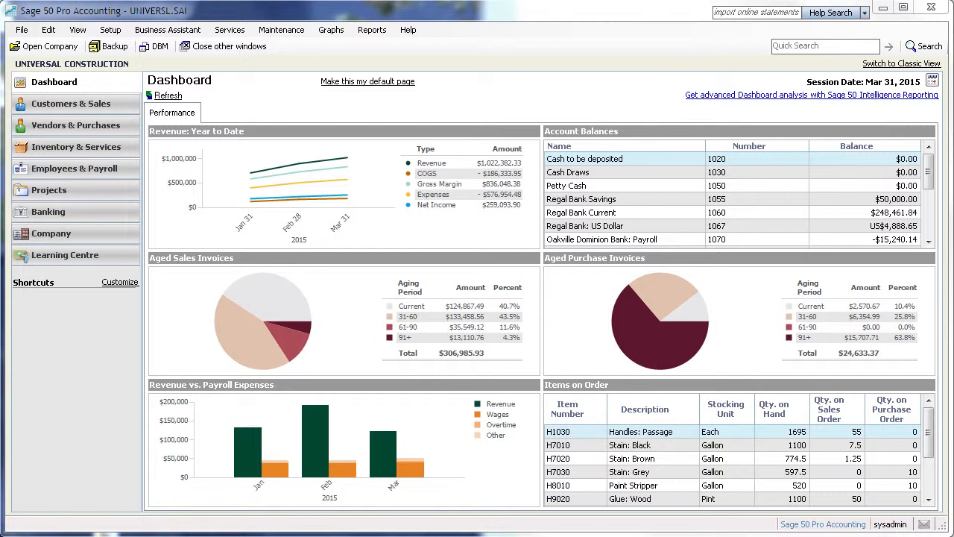
Open the account reconciliation for 1060 Regal Bank Current and set the statement end date to May 31, 2015
{"action": "left_click", "coordinate": [60, 214]}
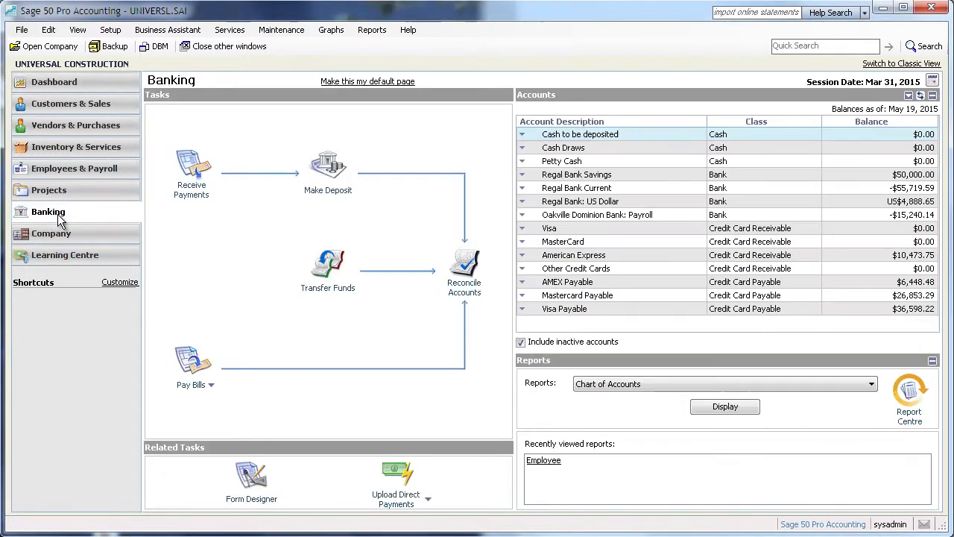
{"action": "left_click", "coordinate": [478, 289]}
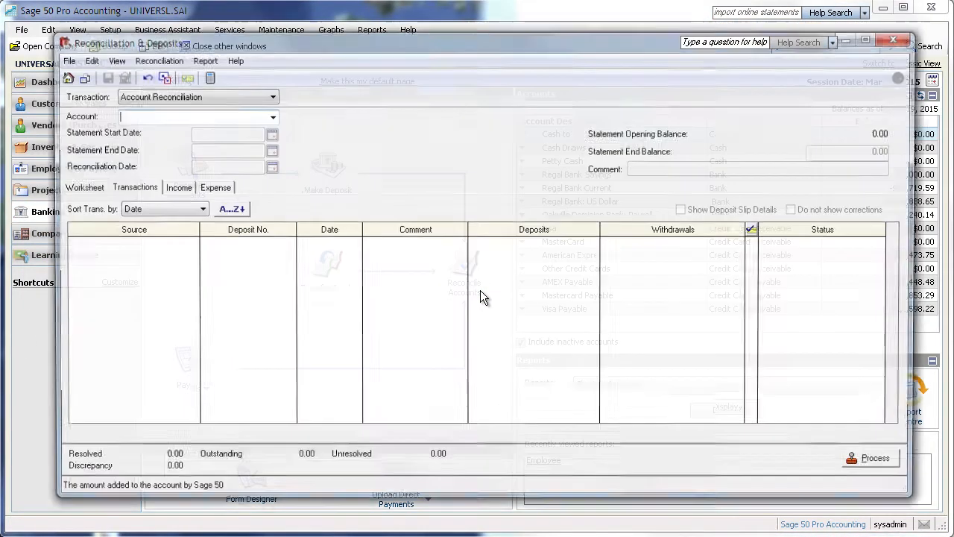
{"action": "left_click", "coordinate": [270, 115]}
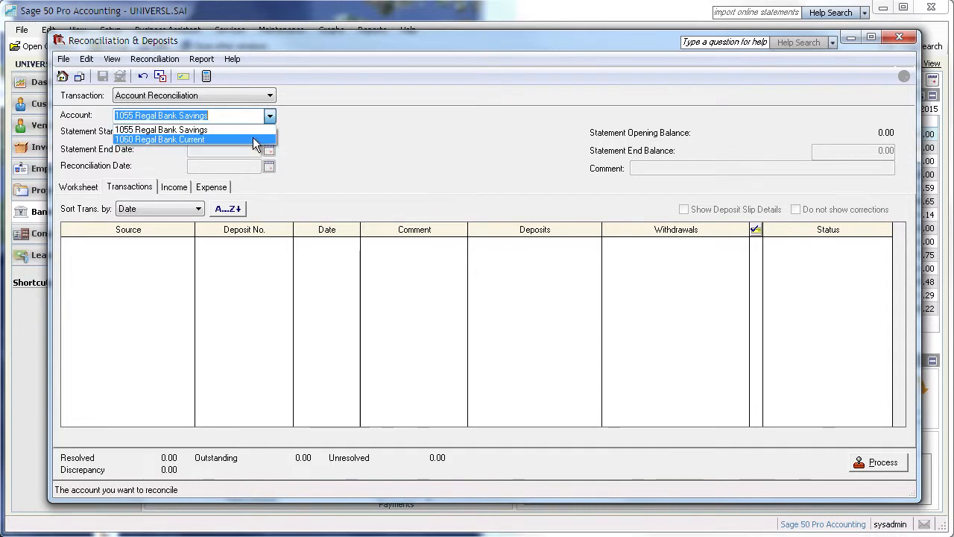
{"action": "left_click", "coordinate": [253, 137]}
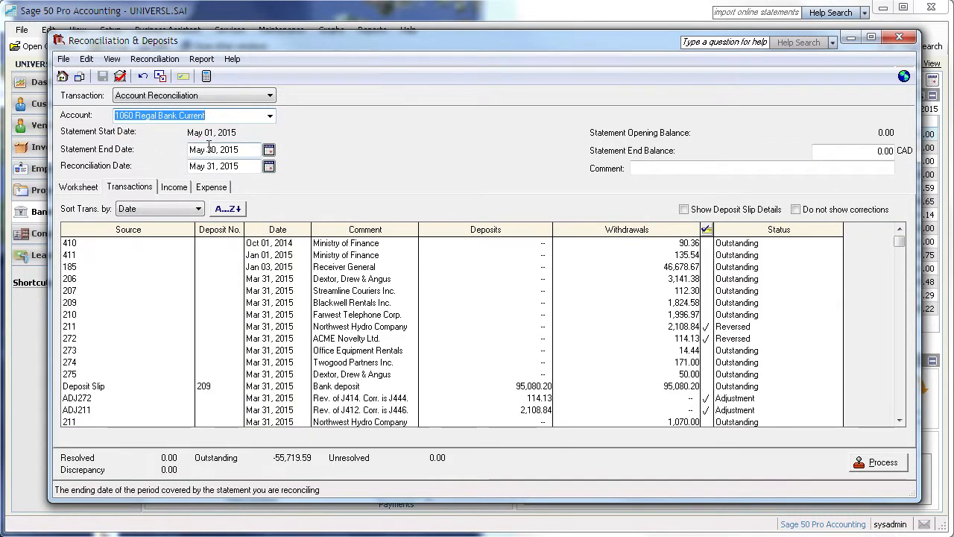
{"action": "left_click", "coordinate": [269, 150]}
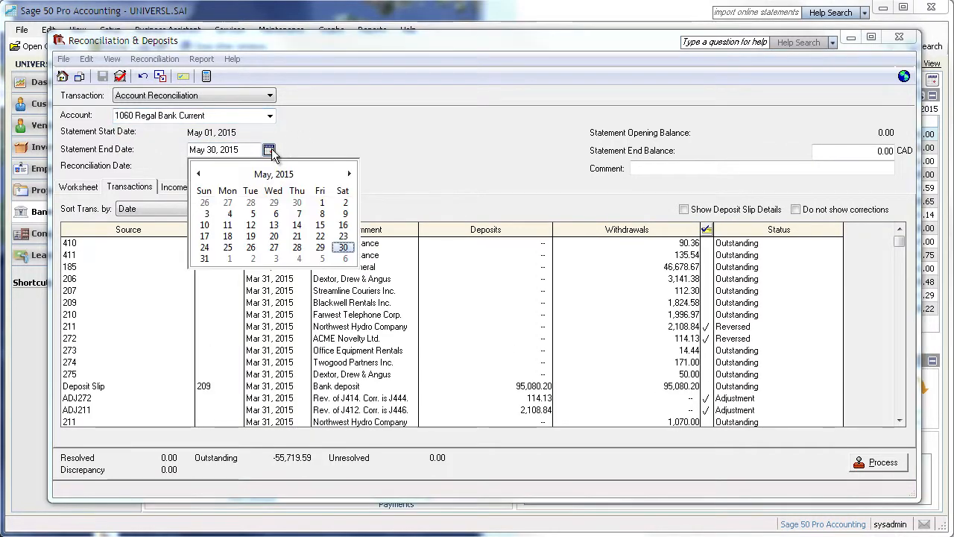
{"action": "left_click", "coordinate": [204, 259]}
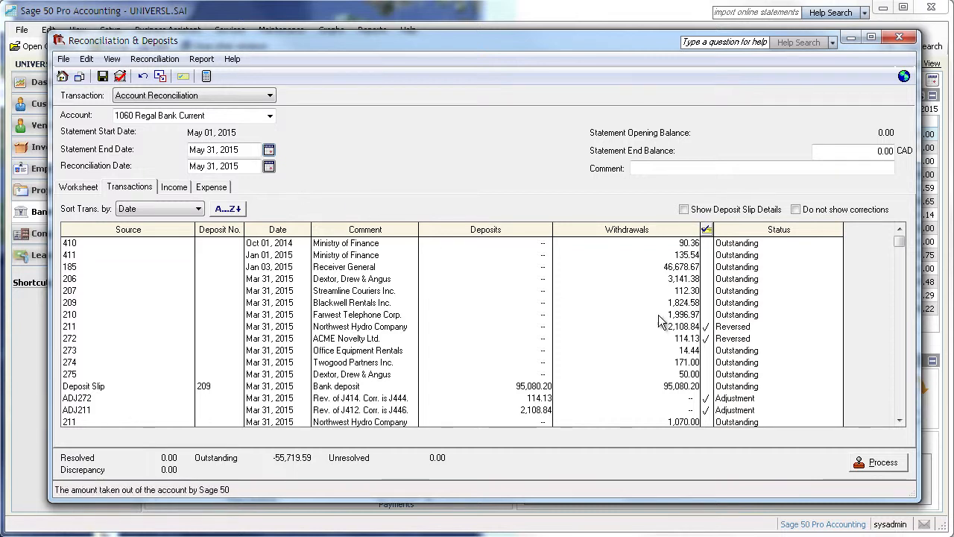
Open a calculator beside the reconciliation and mark the Receiver General withdrawal with source 185 as cleared
{"action": "left_click_drag", "start_coordinate": [900, 242], "coordinate": [908, 330]}
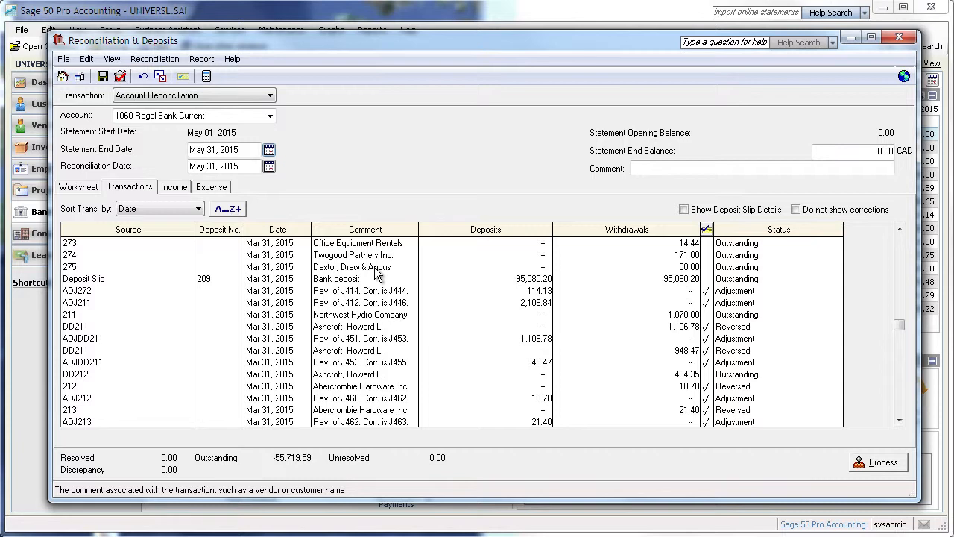
{"action": "key", "text": "XF86Calculator"}
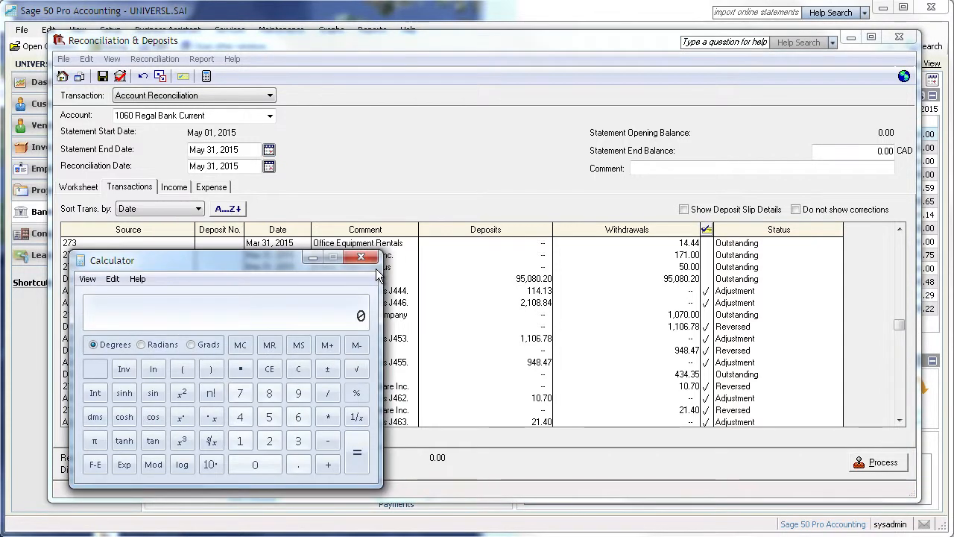
{"action": "left_click", "coordinate": [707, 266]}
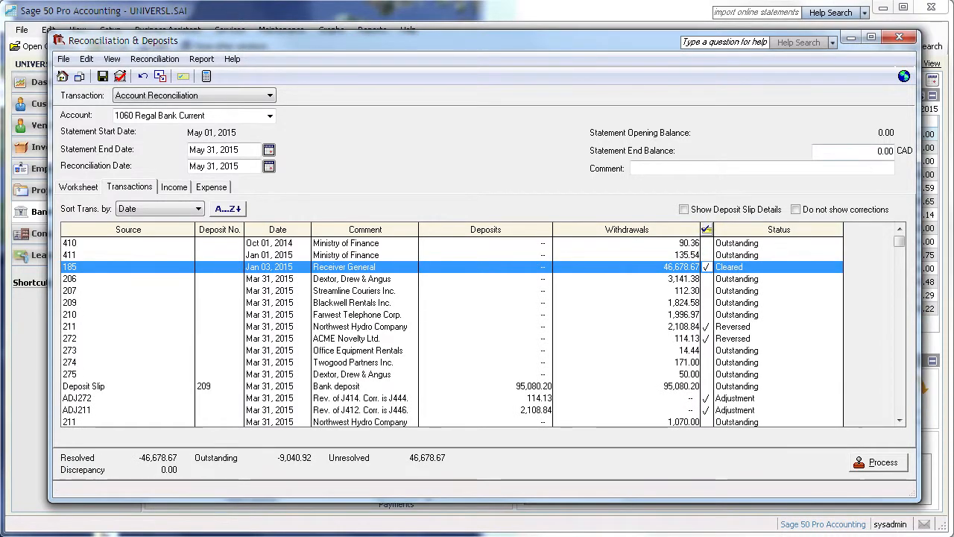
Close the reconciliation without saving its changes and close the calculator
{"action": "left_click", "coordinate": [898, 37]}
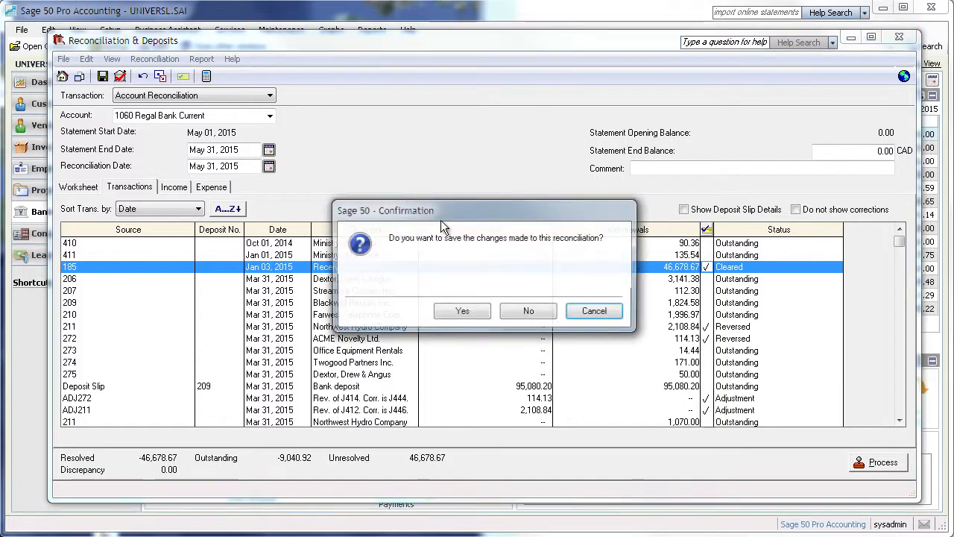
{"action": "left_click", "coordinate": [546, 316]}
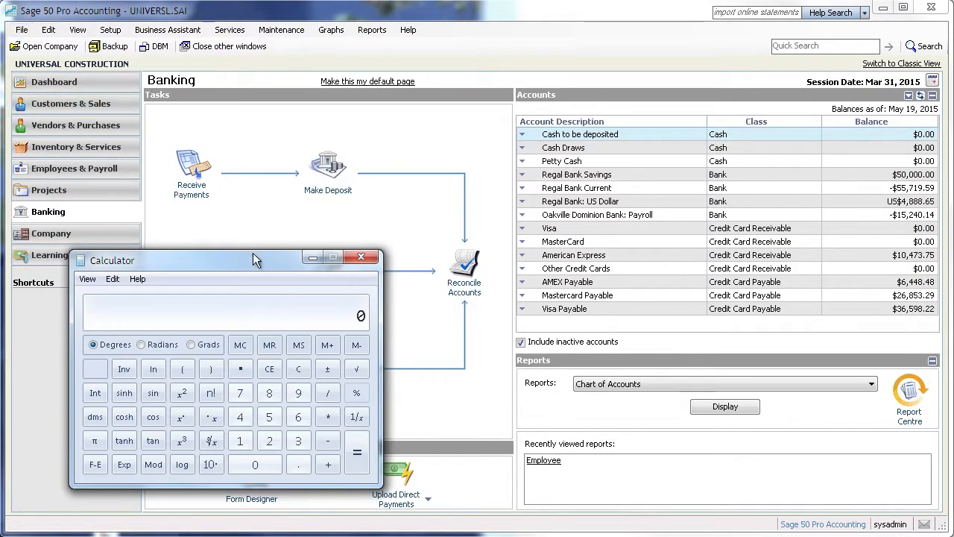
{"action": "left_click", "coordinate": [362, 257]}
Open the employee direct deposit upload, display only the cheques with status Not Generated, and close it without uploading
{"action": "left_click", "coordinate": [21, 30]}
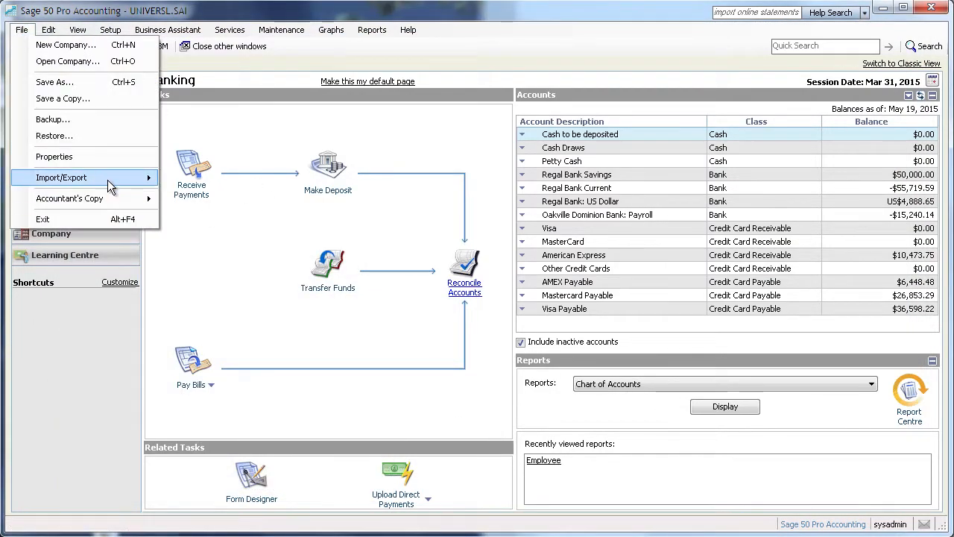
{"action": "mouse_move", "coordinate": [107, 179]}
{"action": "mouse_move", "coordinate": [298, 266]}
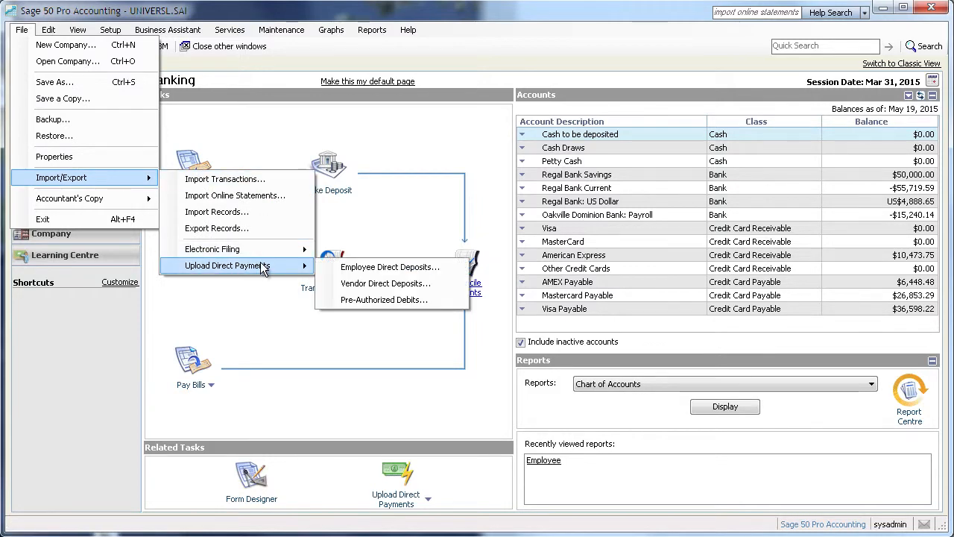
{"action": "left_click", "coordinate": [355, 270]}
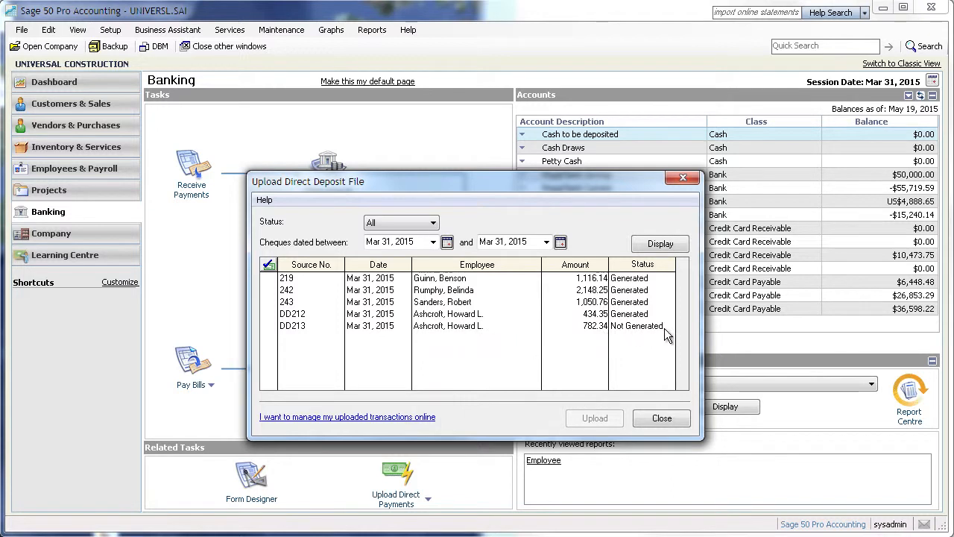
{"action": "left_click", "coordinate": [381, 224]}
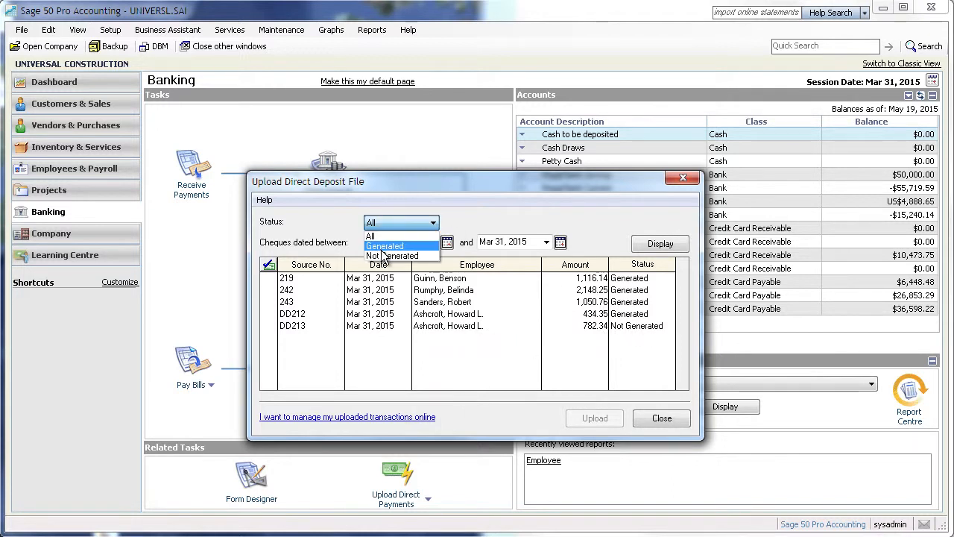
{"action": "left_click", "coordinate": [381, 255]}
{"action": "left_click", "coordinate": [647, 243]}
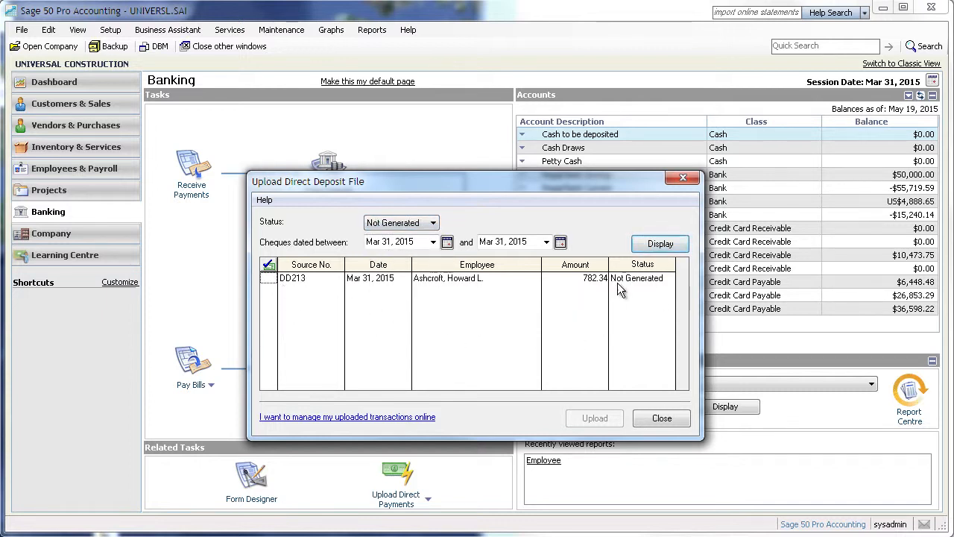
{"action": "left_click", "coordinate": [665, 418]}
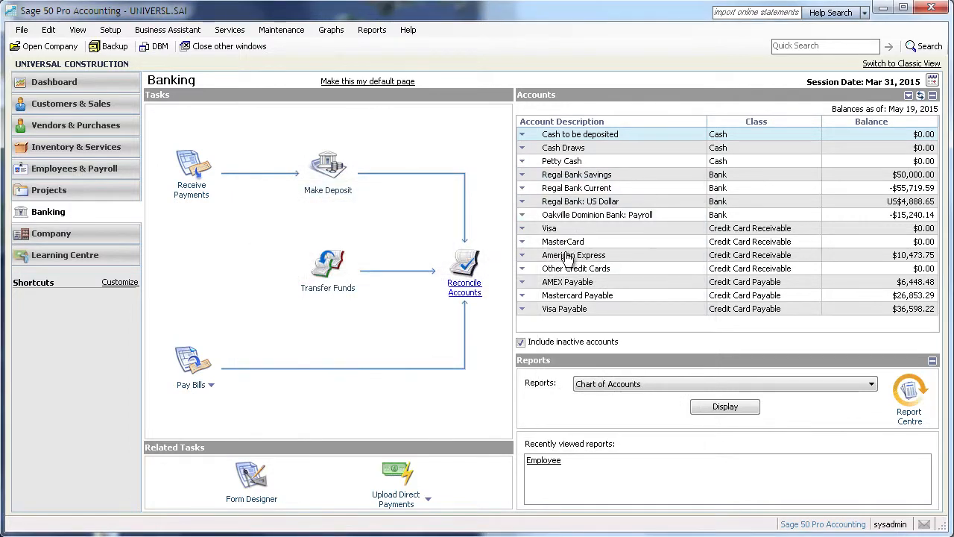
Open the record of the employee with $0.00 gross year to date and show the T4 and RL-1 reporting details
{"action": "left_click", "coordinate": [95, 80]}
{"action": "left_click", "coordinate": [111, 170]}
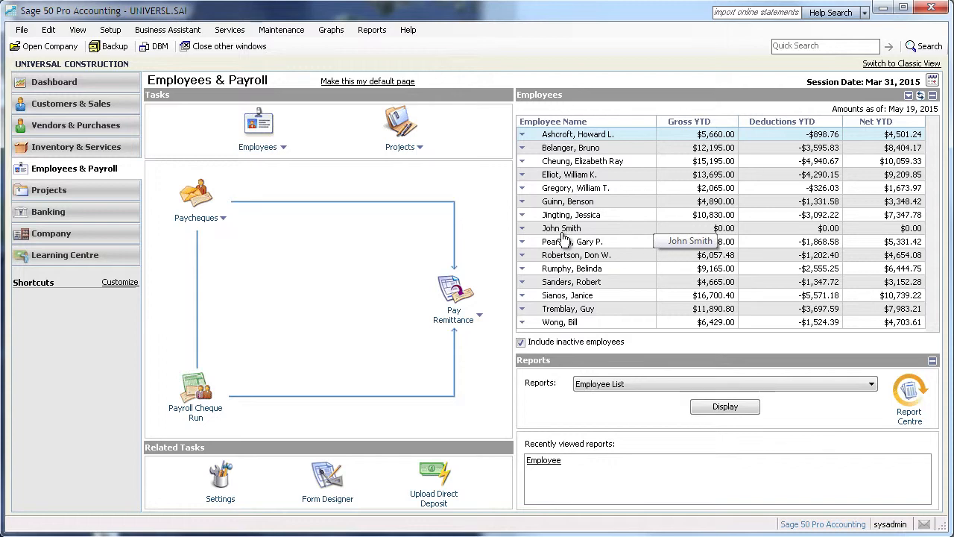
{"action": "double_click", "coordinate": [564, 232]}
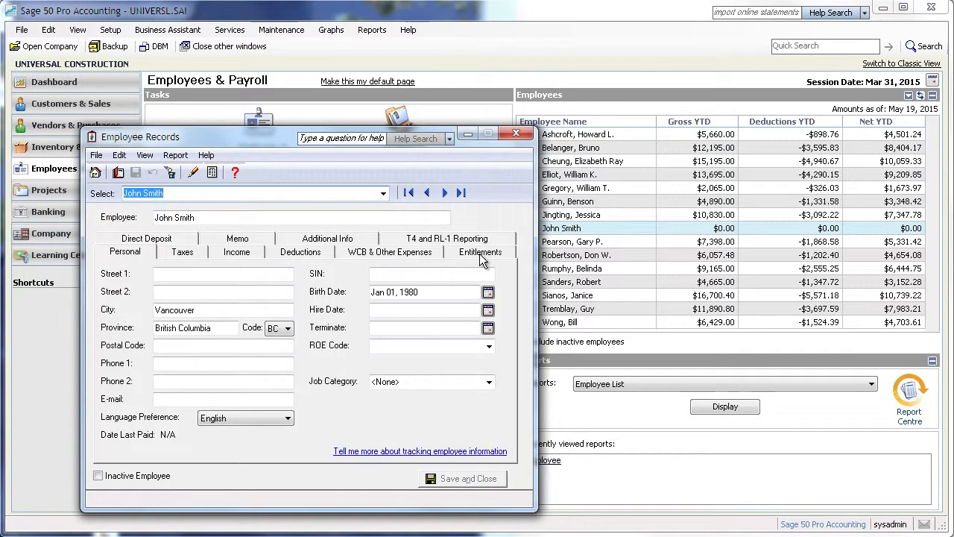
{"action": "left_click", "coordinate": [445, 240]}
{"action": "left_click_drag", "start_coordinate": [269, 140], "coordinate": [617, 71]}
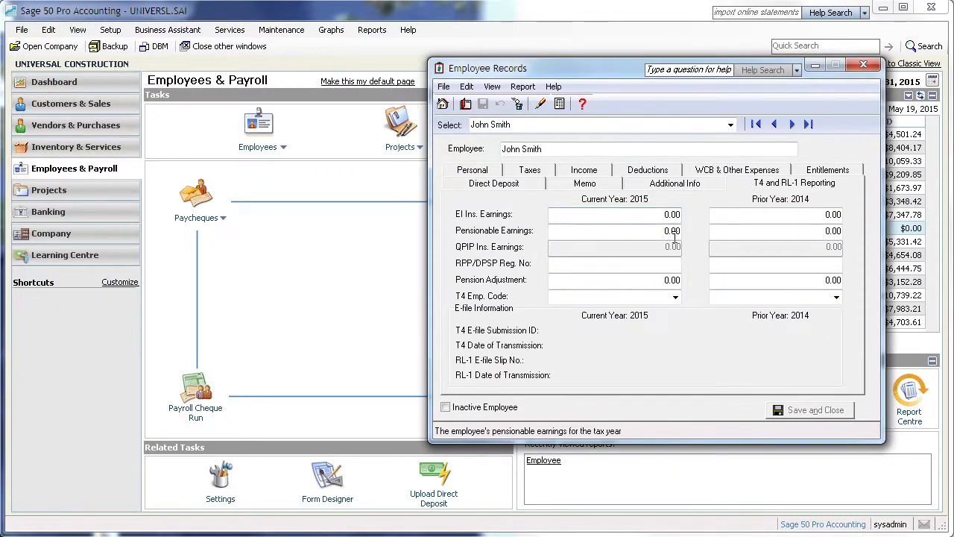
Start a new paycheque for the same employee and arrange it beside the open employee record
{"action": "left_click", "coordinate": [223, 218]}
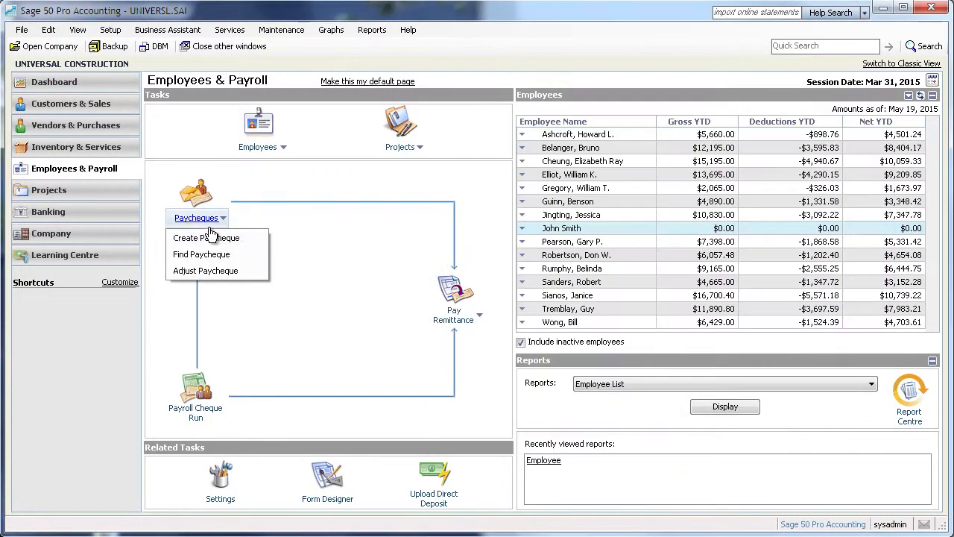
{"action": "left_click", "coordinate": [216, 240]}
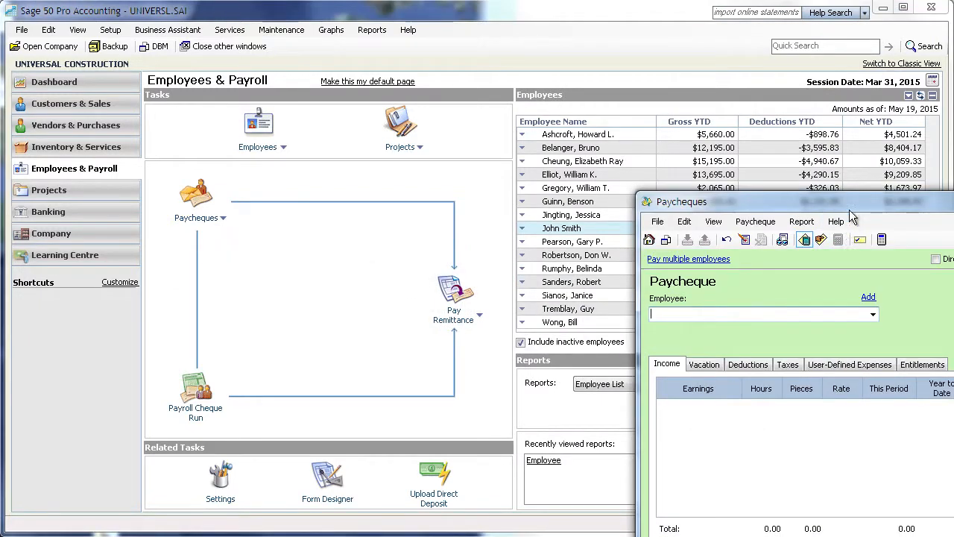
{"action": "left_click_drag", "start_coordinate": [860, 201], "coordinate": [568, 113]}
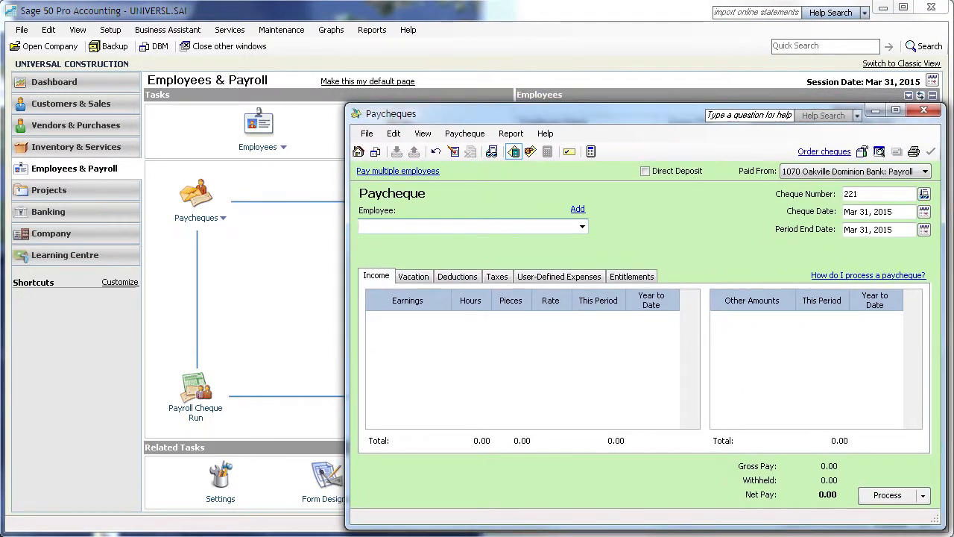
{"action": "key", "text": "alt+Tab"}
{"action": "left_click_drag", "start_coordinate": [577, 72], "coordinate": [164, 22]}
{"action": "left_click", "coordinate": [664, 190]}
{"action": "left_click", "coordinate": [582, 226]}
{"action": "left_click", "coordinate": [507, 319]}
{"action": "key", "text": "Tab"}
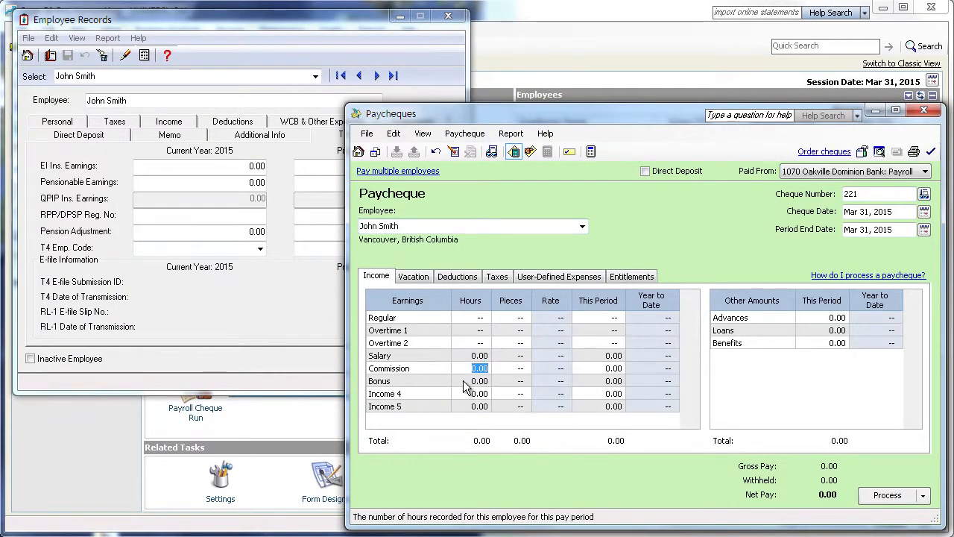
Enter 40 hours and 1,000.00 for this period in the paycheque's Salary income
{"action": "left_click", "coordinate": [479, 355]}
{"action": "type", "text": "40"}
{"action": "key", "text": "Tab"}
{"action": "type", "text": "1000"}
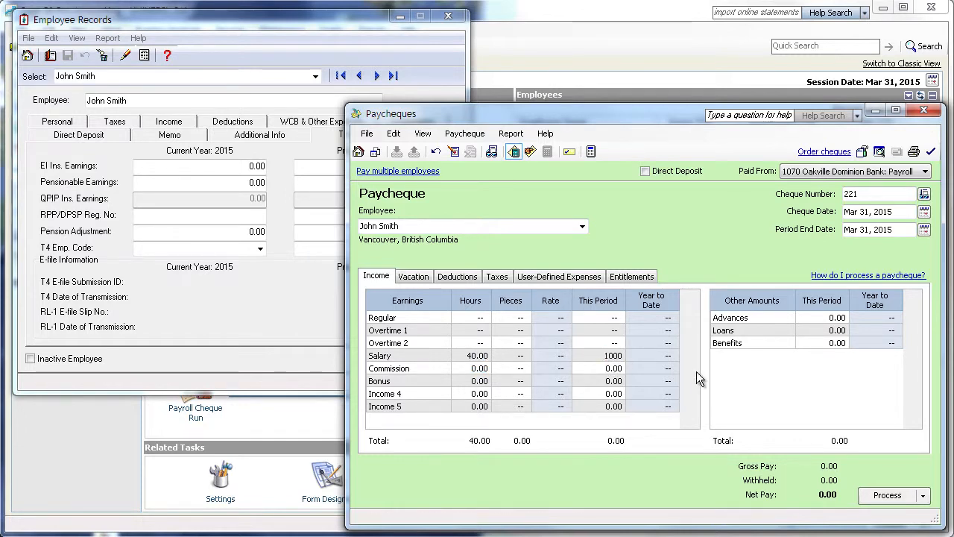
{"action": "key", "text": "Tab"}
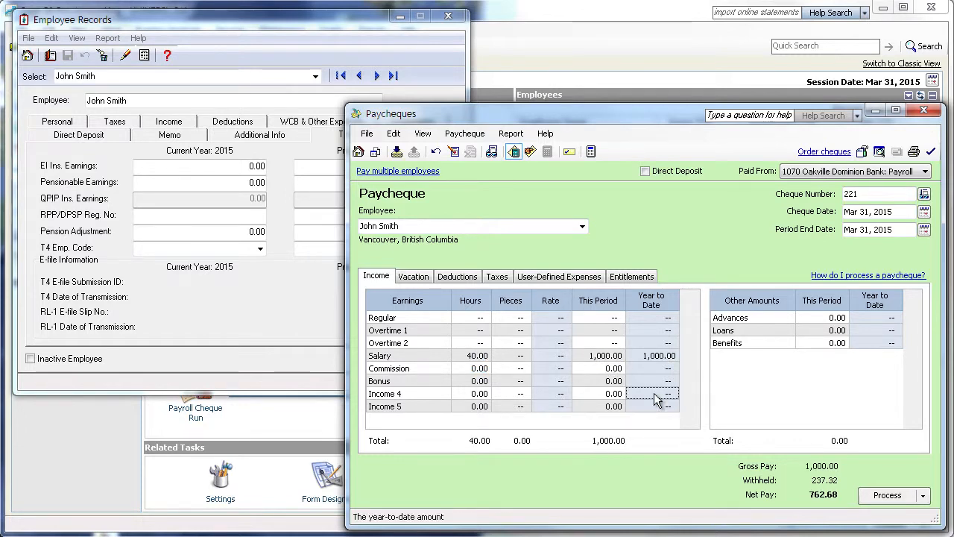
Enable manual tax entry on the paycheque and set this period's EI deduction to 37.60
{"action": "left_click", "coordinate": [497, 277]}
{"action": "left_click", "coordinate": [530, 152]}
{"action": "left_click", "coordinate": [527, 323]}
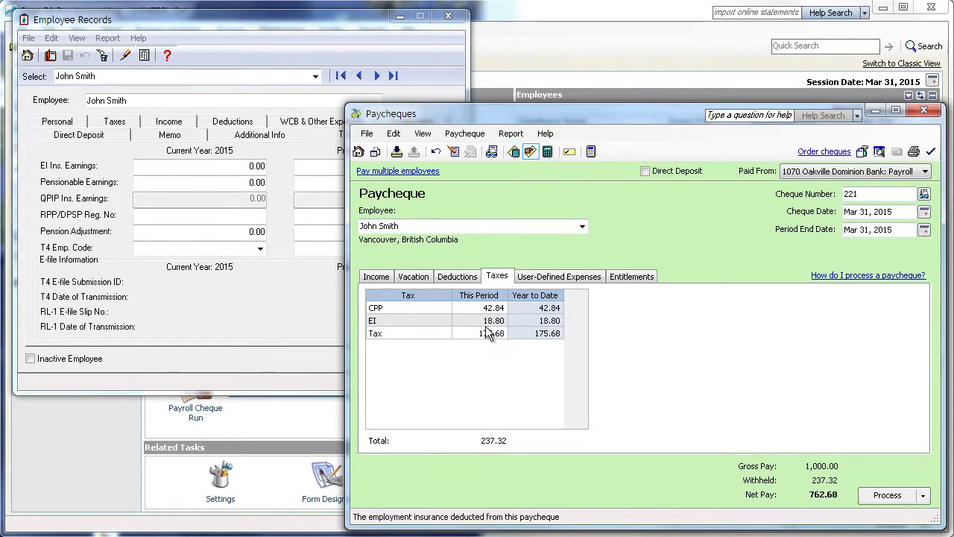
{"action": "type", "text": "37.60"}
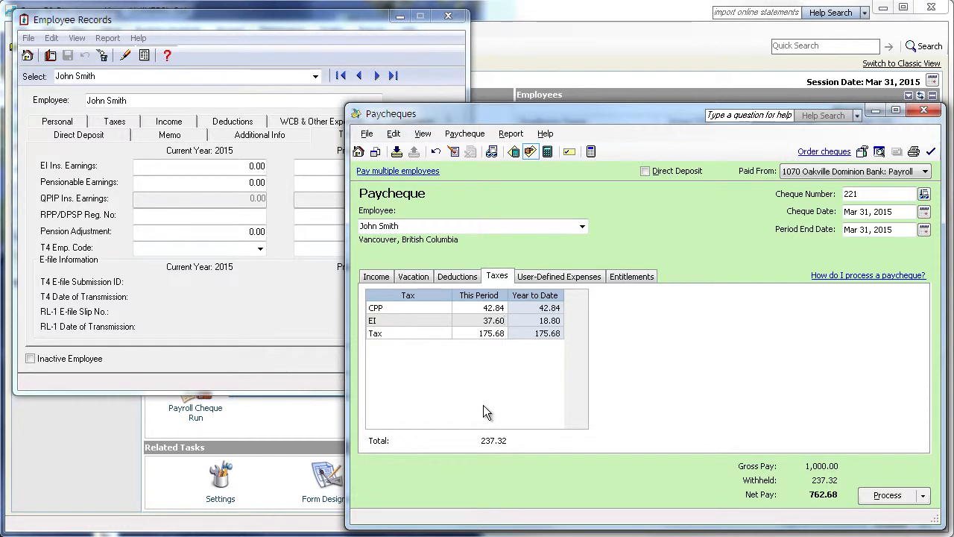
{"action": "left_click", "coordinate": [378, 277]}
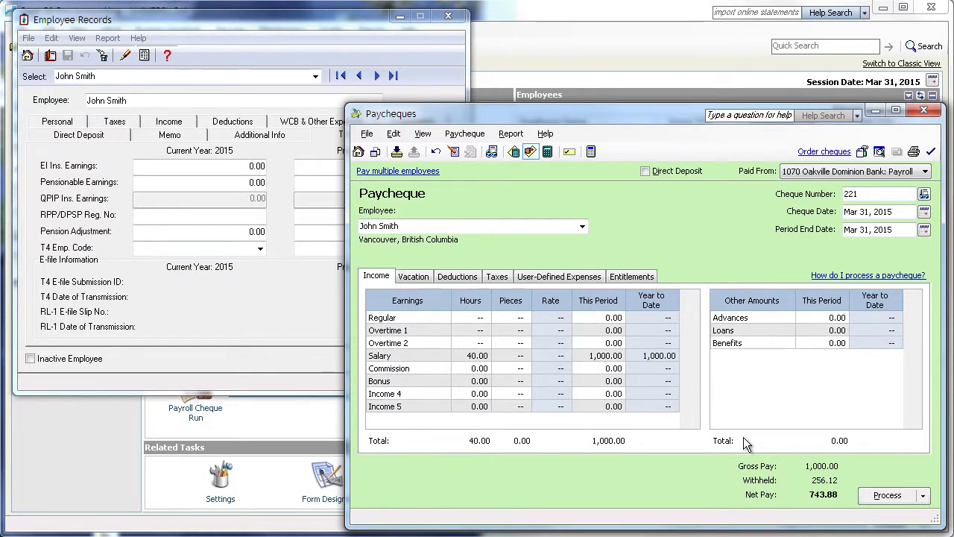
Process the paycheque and check the EI insurable and pensionable earnings in the employee's record, closing both windows
{"action": "left_click", "coordinate": [878, 506]}
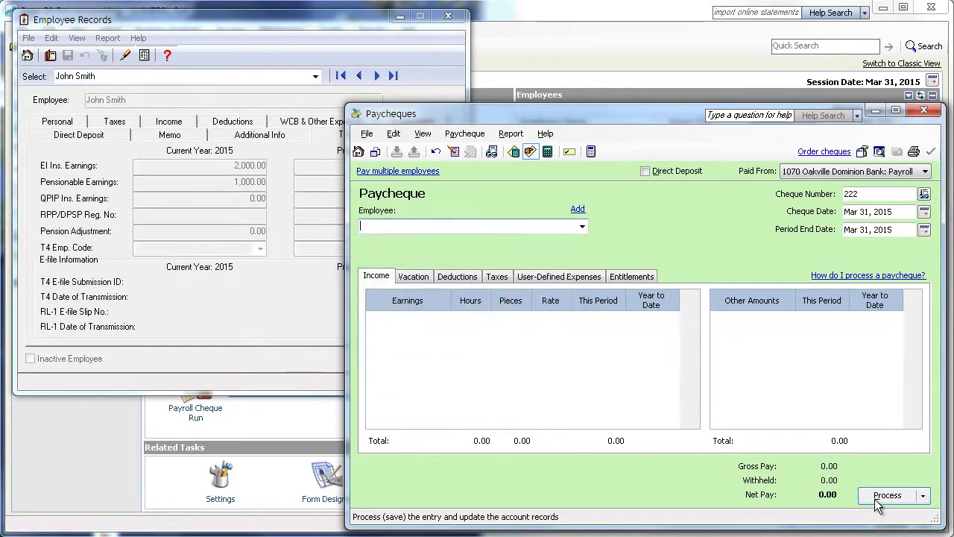
{"action": "left_click", "coordinate": [278, 311]}
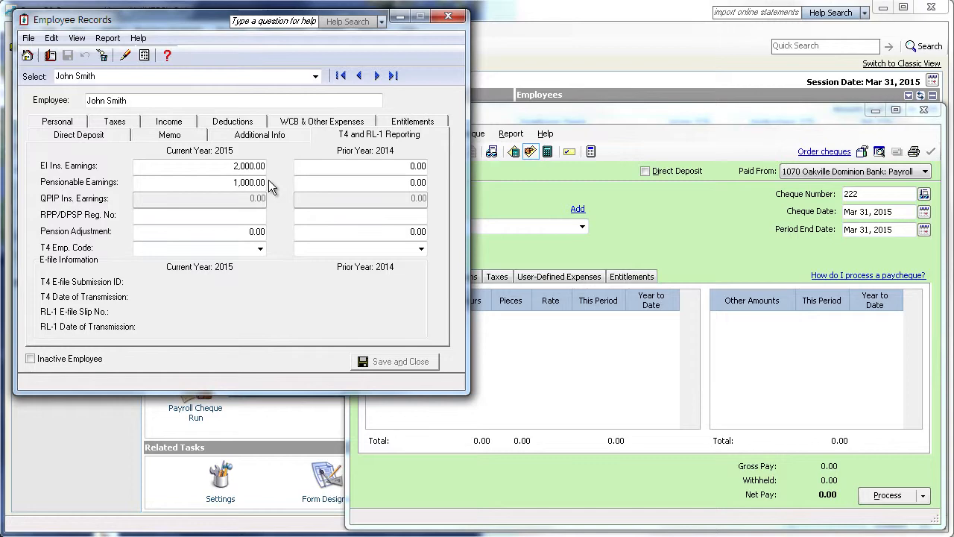
{"action": "left_click", "coordinate": [448, 16]}
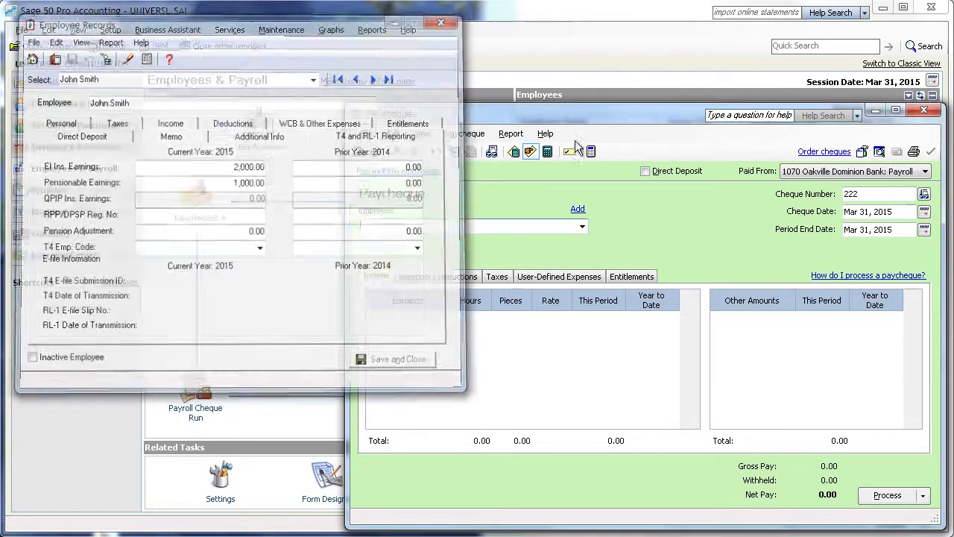
{"action": "left_click", "coordinate": [926, 112]}
Open account reconciliation from the banking area and select the 1060 Regal Bank Current account
{"action": "left_click", "coordinate": [94, 82]}
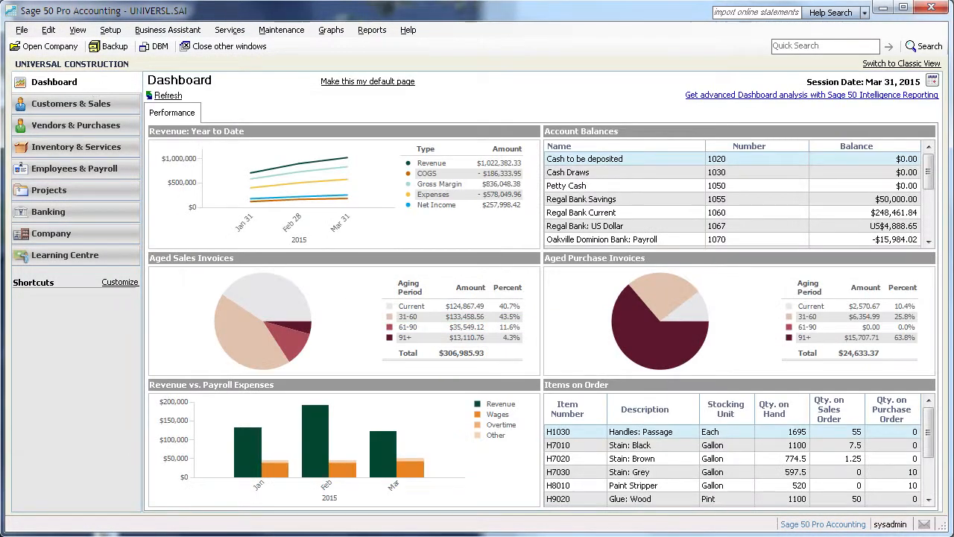
{"action": "left_click", "coordinate": [60, 217]}
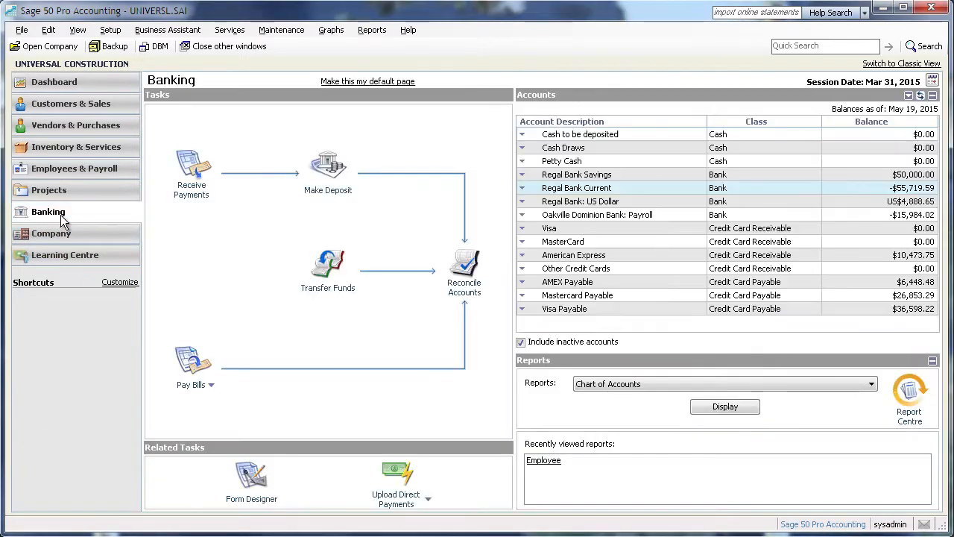
{"action": "left_click", "coordinate": [459, 278]}
{"action": "left_click", "coordinate": [270, 116]}
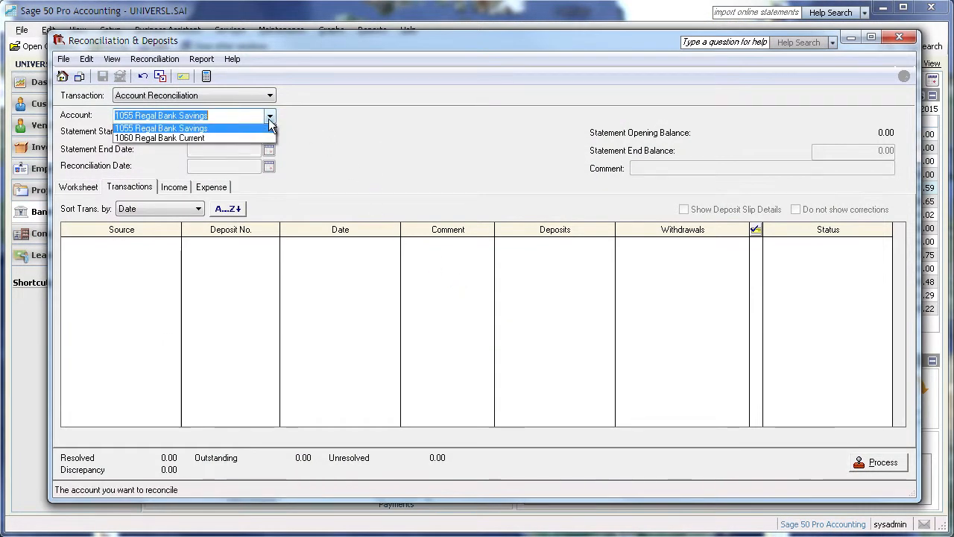
{"action": "left_click", "coordinate": [254, 140]}
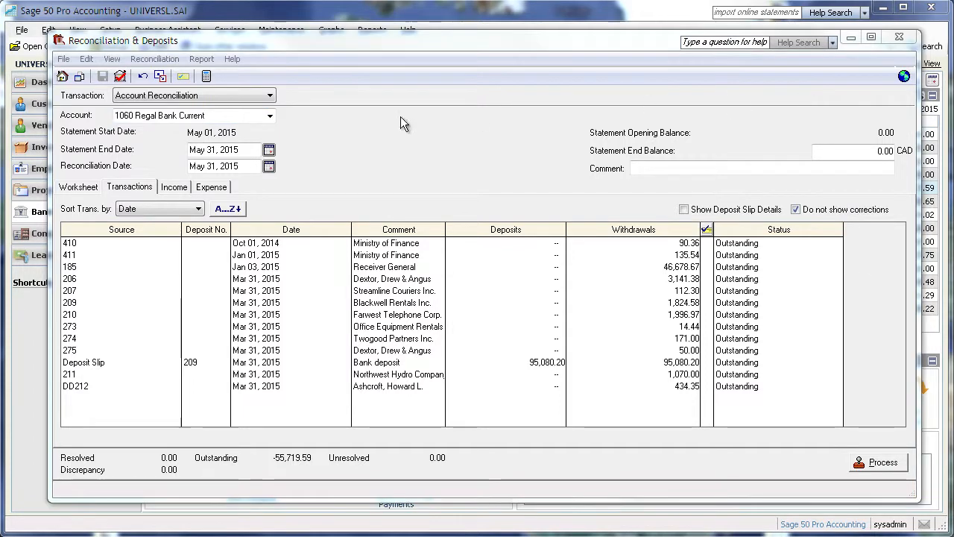
Import the already downloaded online bank statement into the Regal Bank Current reconciliation and match its transactions
{"action": "left_click", "coordinate": [140, 76]}
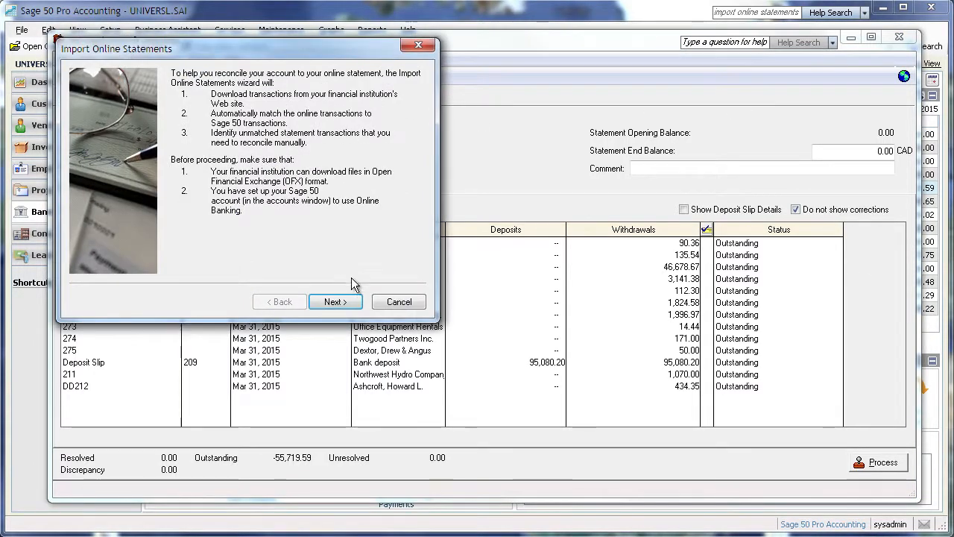
{"action": "left_click", "coordinate": [336, 302]}
{"action": "left_click", "coordinate": [200, 126]}
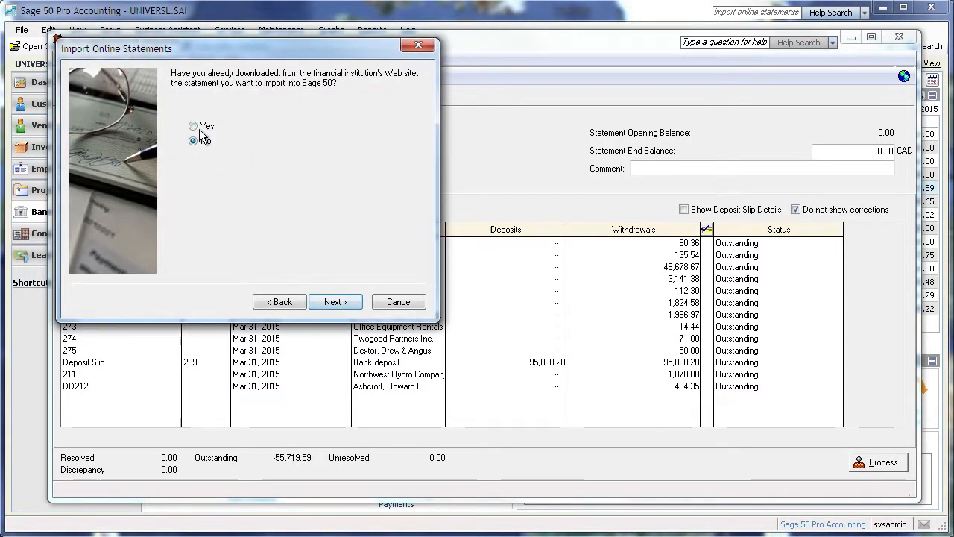
{"action": "left_click", "coordinate": [328, 303]}
{"action": "left_click", "coordinate": [333, 306]}
{"action": "left_click", "coordinate": [333, 301]}
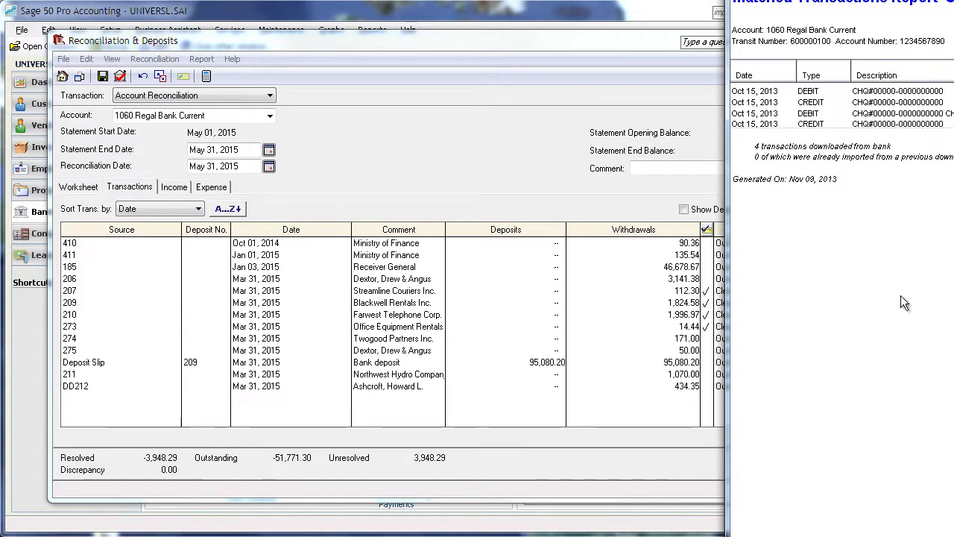
Resize and arrange the Matched Transactions Report beside the reconciliation list to compare matched transactions with their clearing statuses
{"action": "left_click_drag", "start_coordinate": [947, 2], "coordinate": [542, 111]}
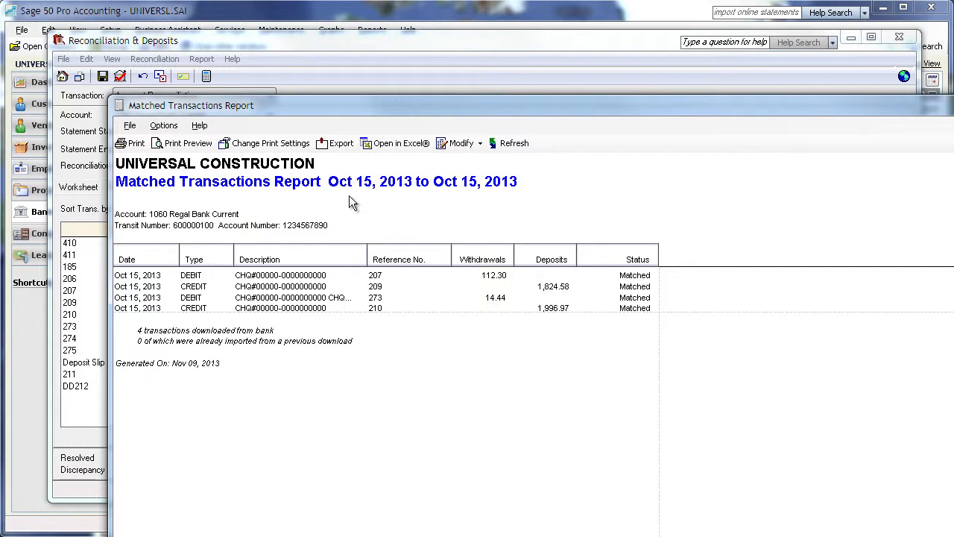
{"action": "left_click_drag", "start_coordinate": [262, 108], "coordinate": [953, 272]}
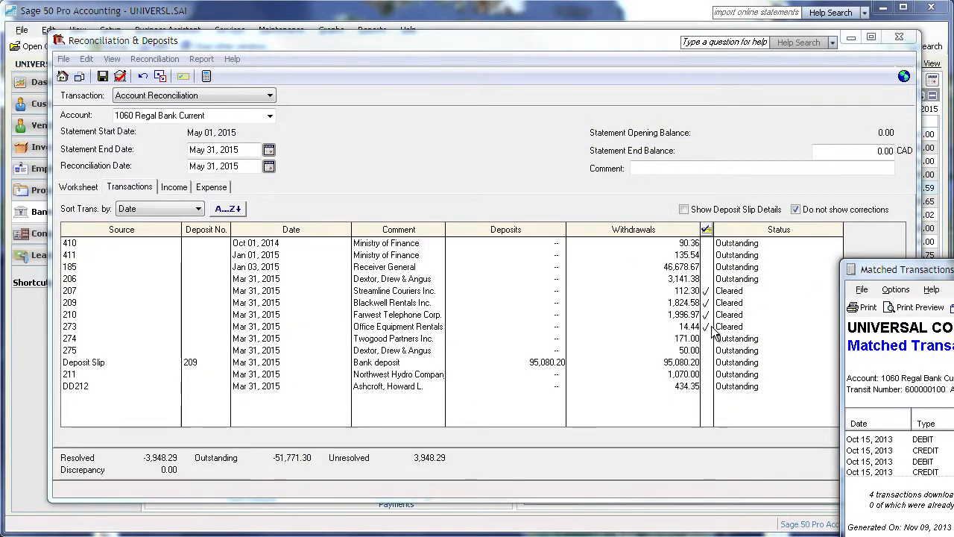
{"action": "left_click_drag", "start_coordinate": [895, 270], "coordinate": [293, 143]}
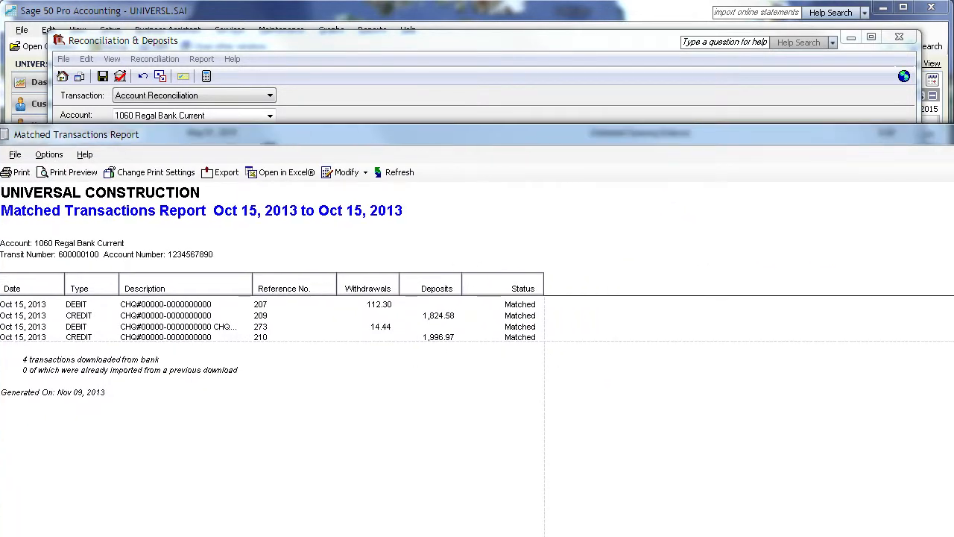
{"action": "left_click_drag", "start_coordinate": [953, 354], "coordinate": [563, 363]}
{"action": "left_click_drag", "start_coordinate": [314, 139], "coordinate": [408, 131]}
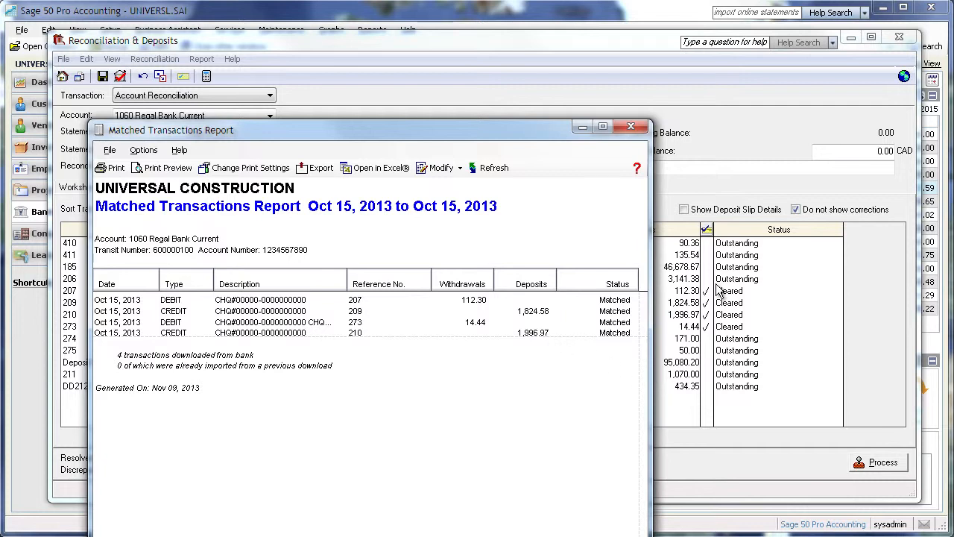
{"action": "left_click_drag", "start_coordinate": [450, 136], "coordinate": [398, 135]}
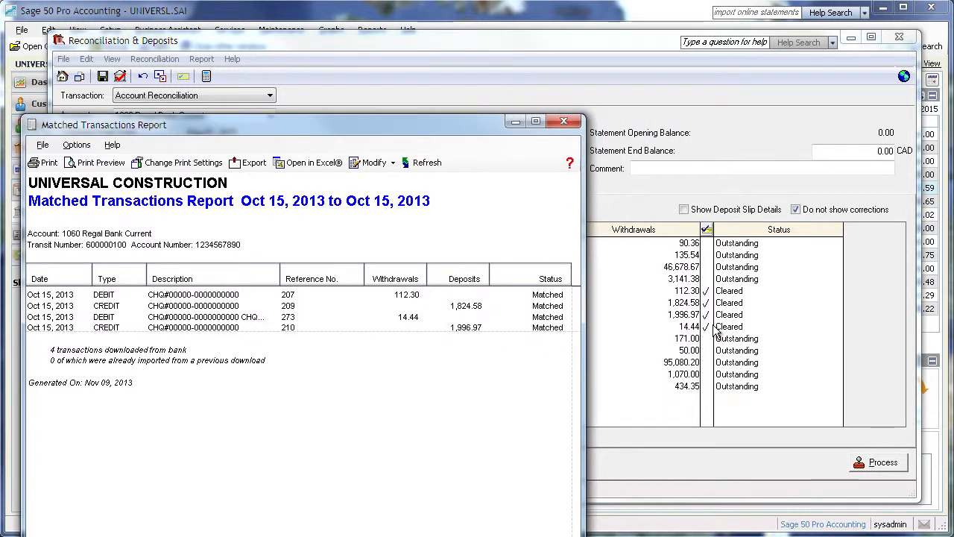
Close the Matched Transactions Report and the reconciliation window without saving the reconciliation changes
{"action": "left_click", "coordinate": [565, 123]}
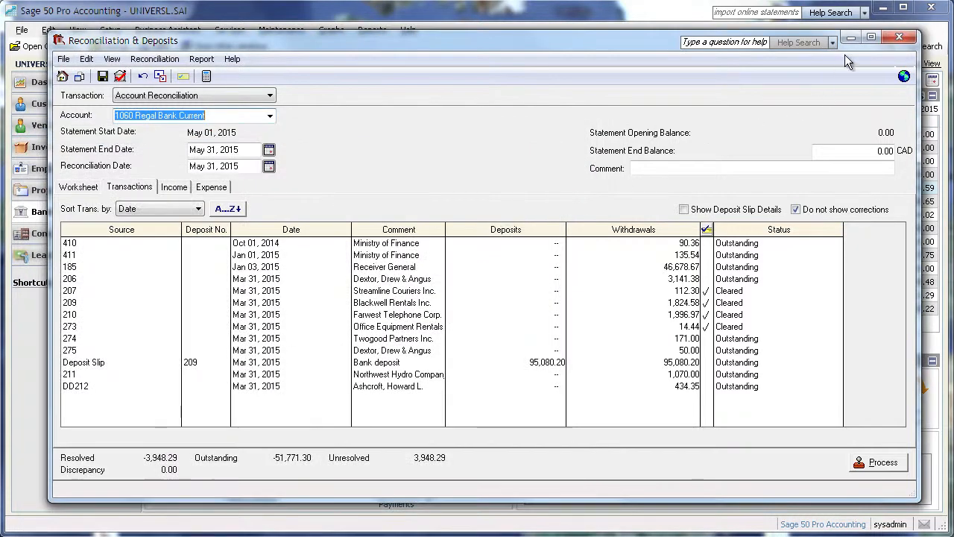
{"action": "left_click", "coordinate": [892, 37]}
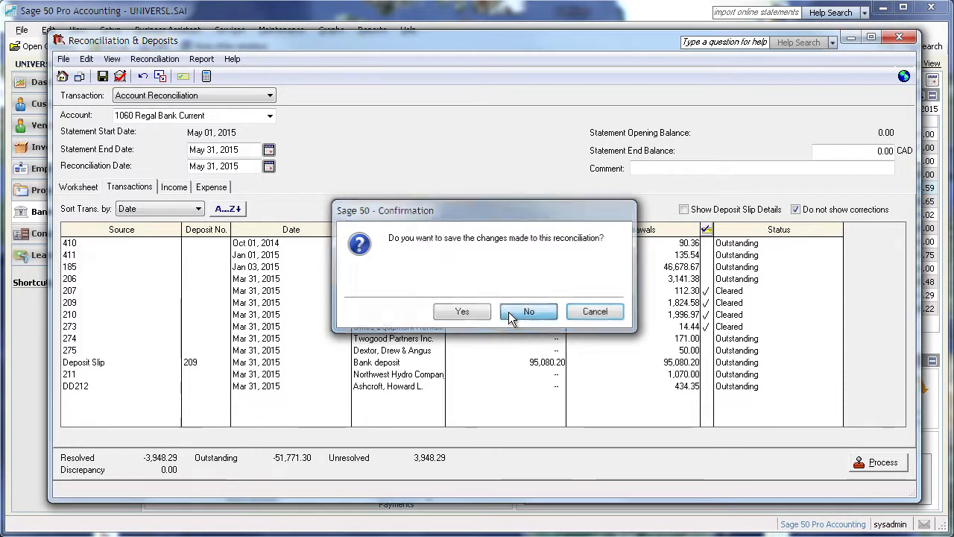
{"action": "left_click", "coordinate": [510, 311]}
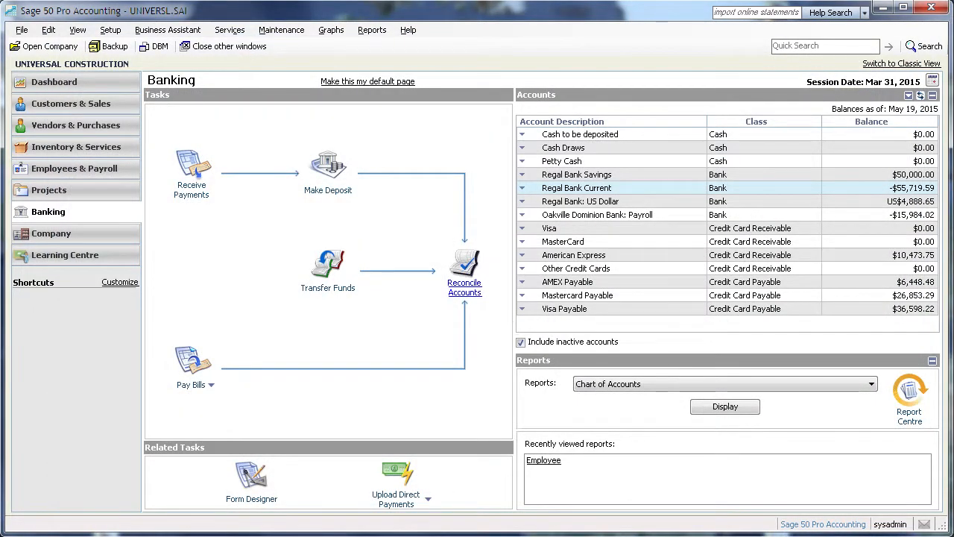